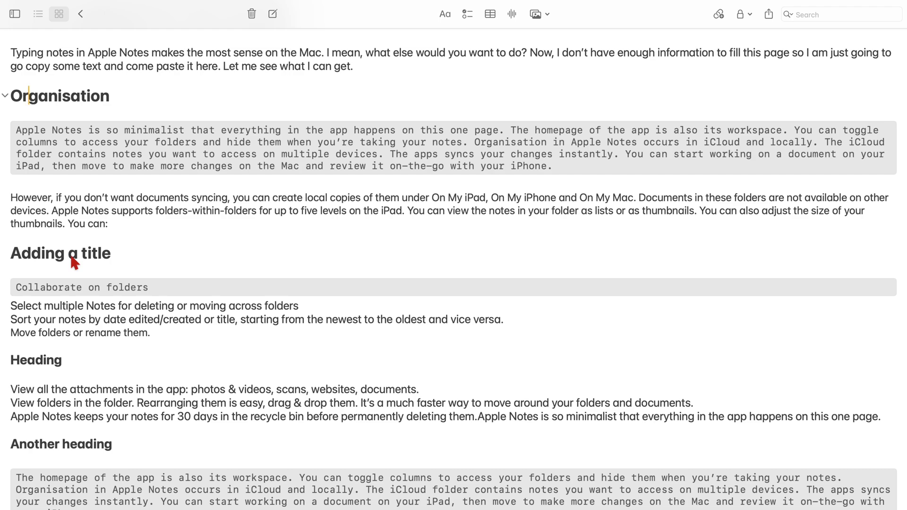
Bold the phrases 'you can create local' and 'Apple Notes supports folders'
{"action": "left_click_drag", "start_coordinate": [326, 197], "coordinate": [235, 199]}
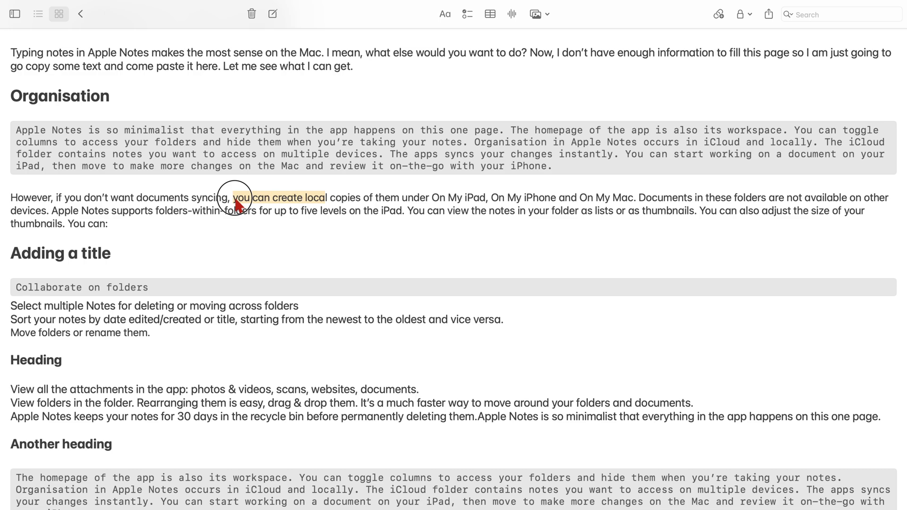
{"action": "left_click", "coordinate": [446, 15]}
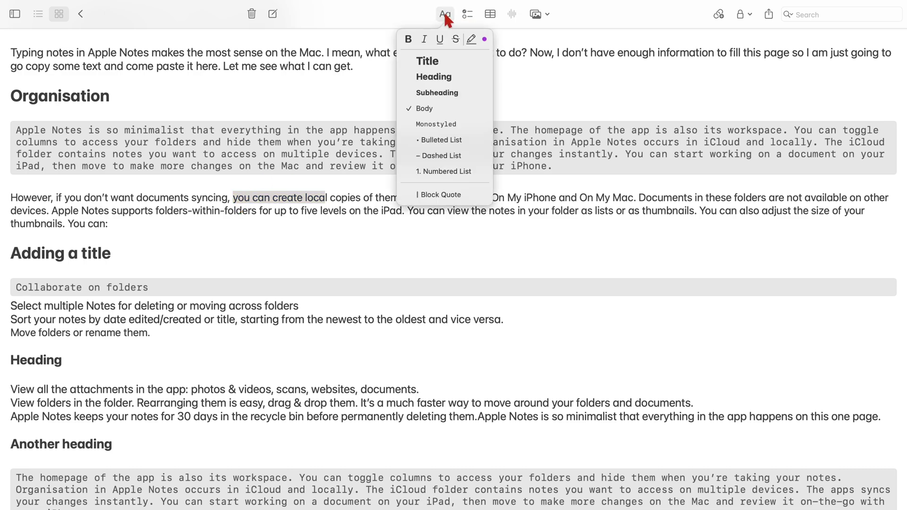
{"action": "left_click", "coordinate": [408, 39]}
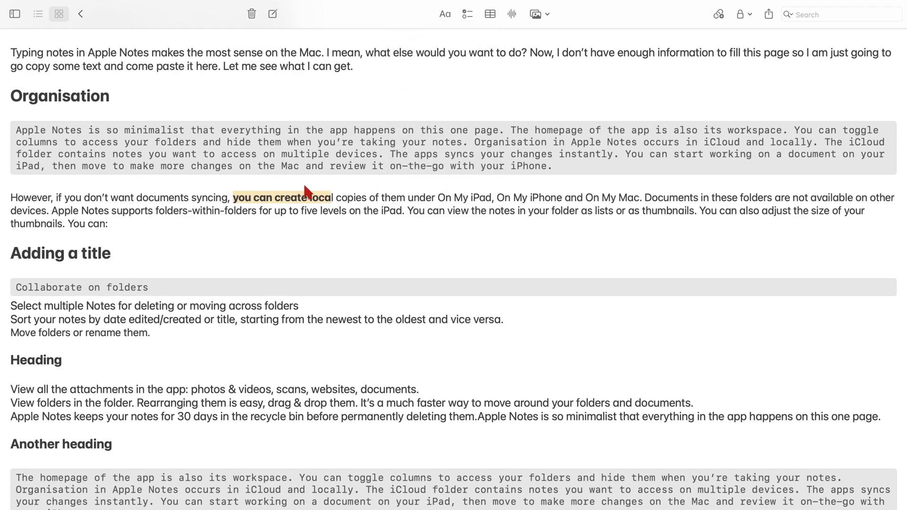
{"action": "left_click", "coordinate": [75, 201]}
{"action": "left_click_drag", "start_coordinate": [52, 211], "coordinate": [183, 213]}
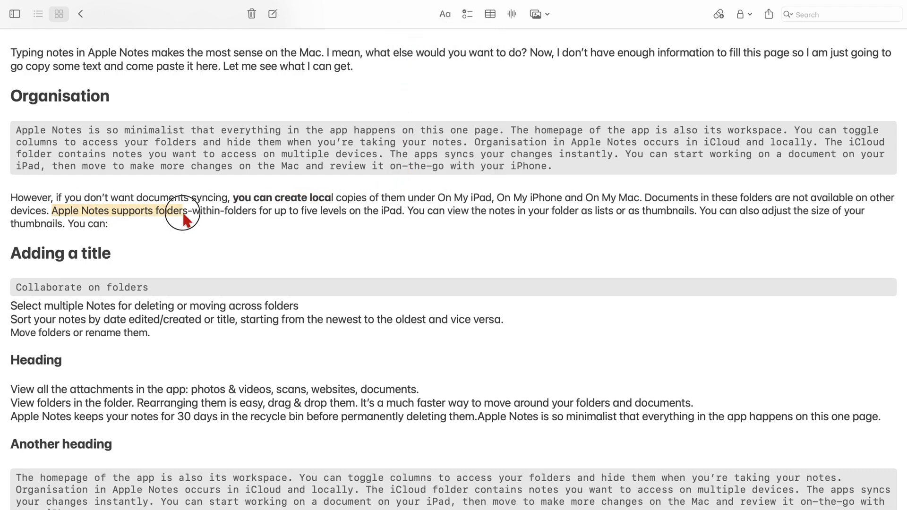
{"action": "key", "text": "super+b"}
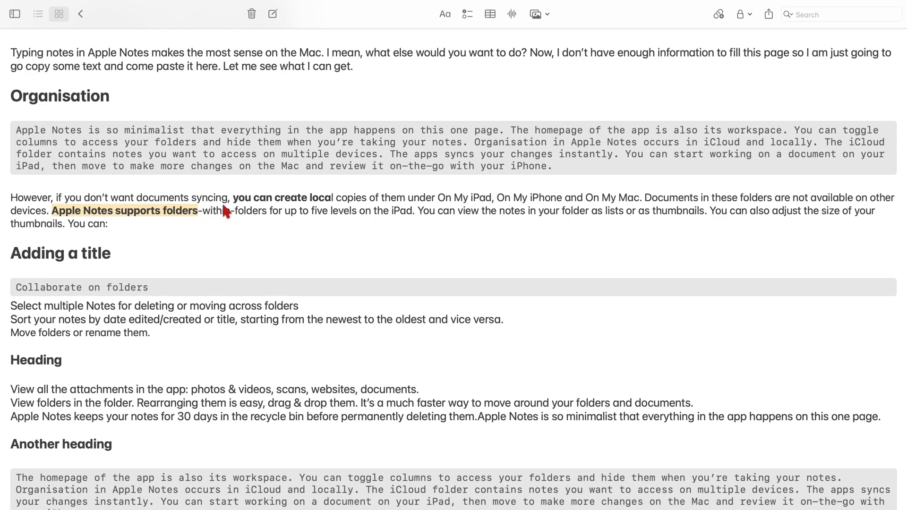
Italicise the 'Select multiple Notes for deleting or moving across folders' line and 'videos, scans, websites, documents.'
{"action": "left_click", "coordinate": [245, 215]}
{"action": "left_click_drag", "start_coordinate": [299, 177], "coordinate": [13, 176]}
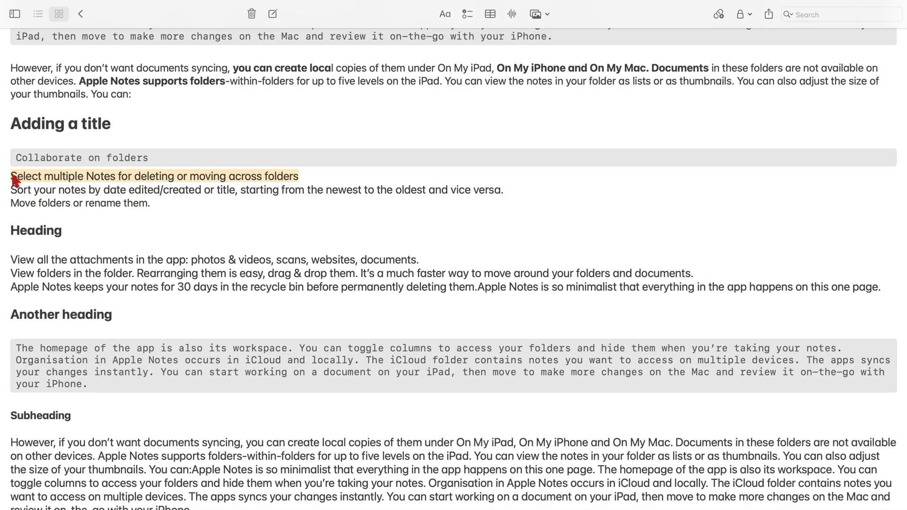
{"action": "left_click", "coordinate": [445, 14]}
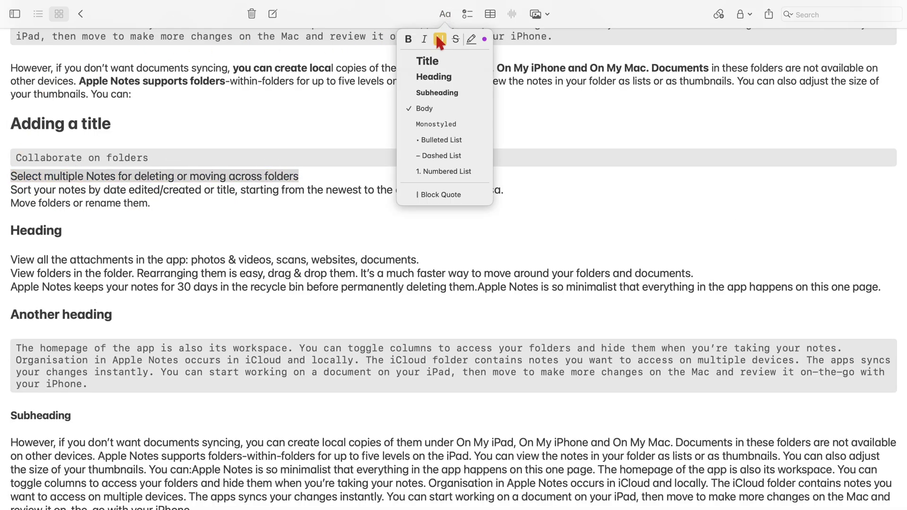
{"action": "left_click", "coordinate": [425, 40]}
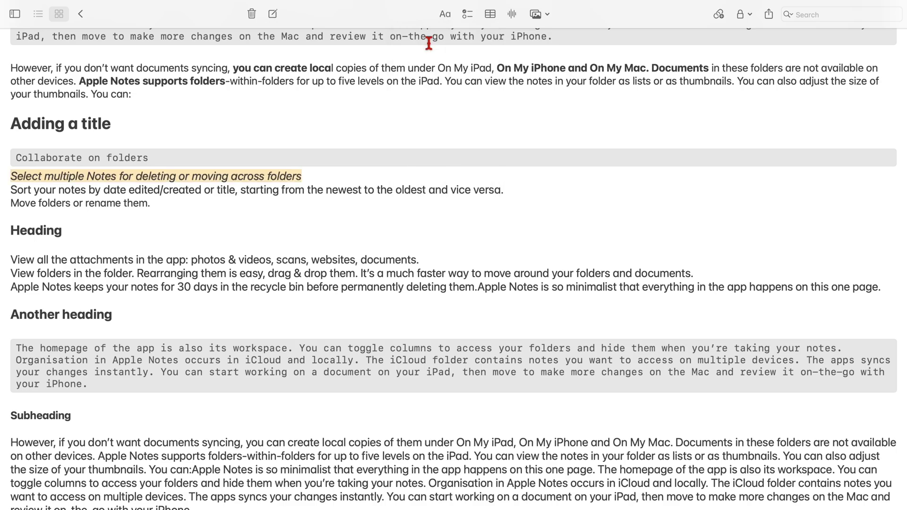
{"action": "left_click", "coordinate": [301, 194]}
{"action": "scroll", "coordinate": [300, 193], "scroll_direction": "down", "scroll_amount": 4}
{"action": "left_click", "coordinate": [239, 173]}
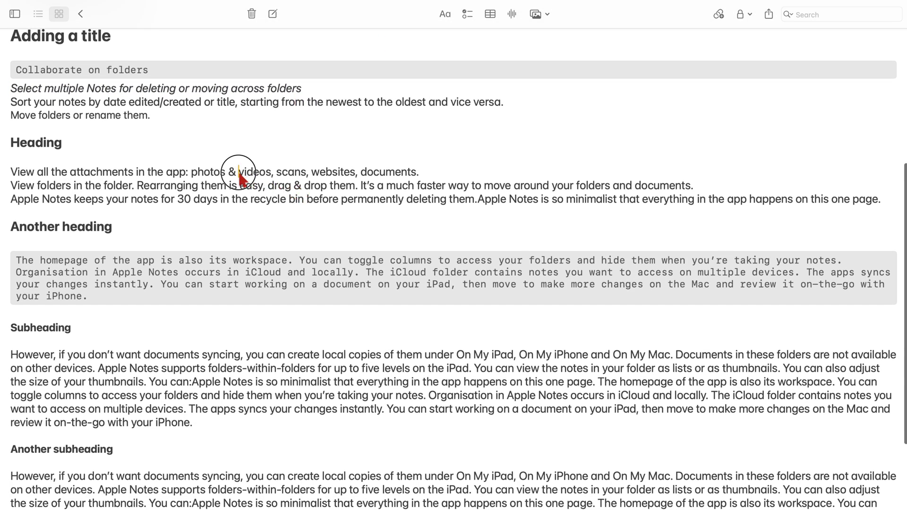
{"action": "left_click_drag", "start_coordinate": [239, 173], "coordinate": [420, 174]}
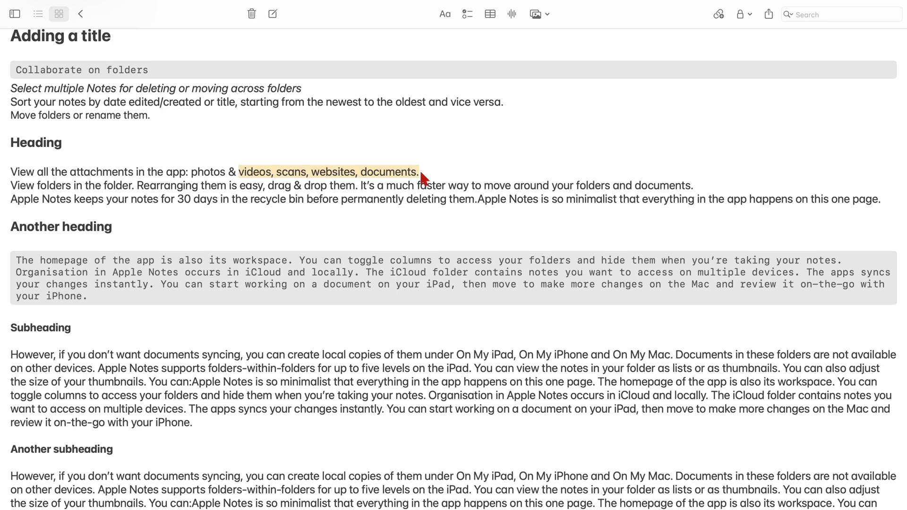
{"action": "key", "text": "super+i"}
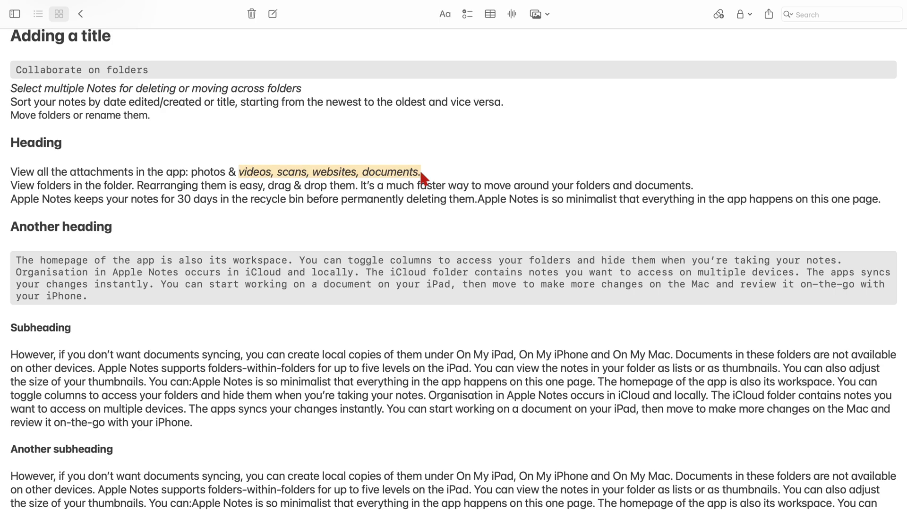
Underline the 'Adding a title' heading and the sentence about viewing attachments
{"action": "scroll", "coordinate": [421, 177], "scroll_direction": "up", "scroll_amount": 3}
{"action": "triple_click", "coordinate": [20, 159]}
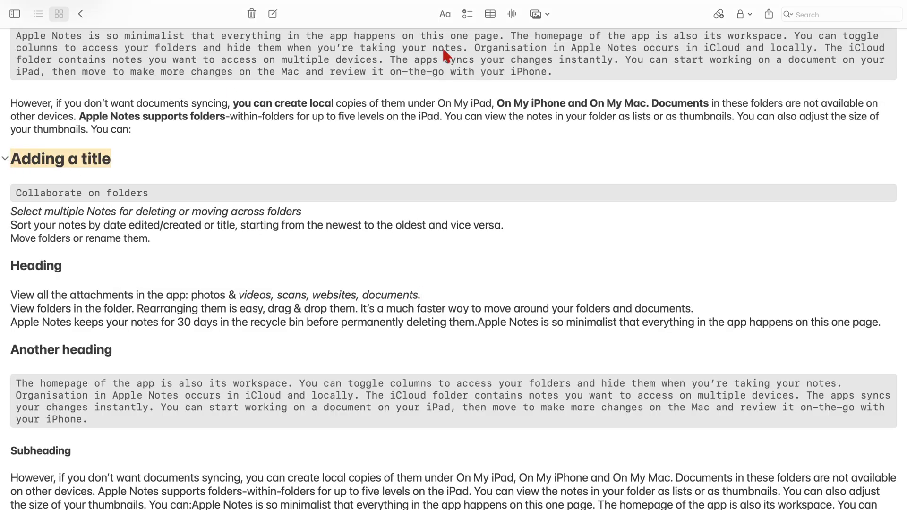
{"action": "left_click", "coordinate": [445, 15]}
{"action": "left_click", "coordinate": [442, 35]}
{"action": "scroll", "coordinate": [202, 149], "scroll_direction": "down", "scroll_amount": 4}
{"action": "left_click_drag", "start_coordinate": [422, 145], "coordinate": [15, 148]}
{"action": "key", "text": "super+u"}
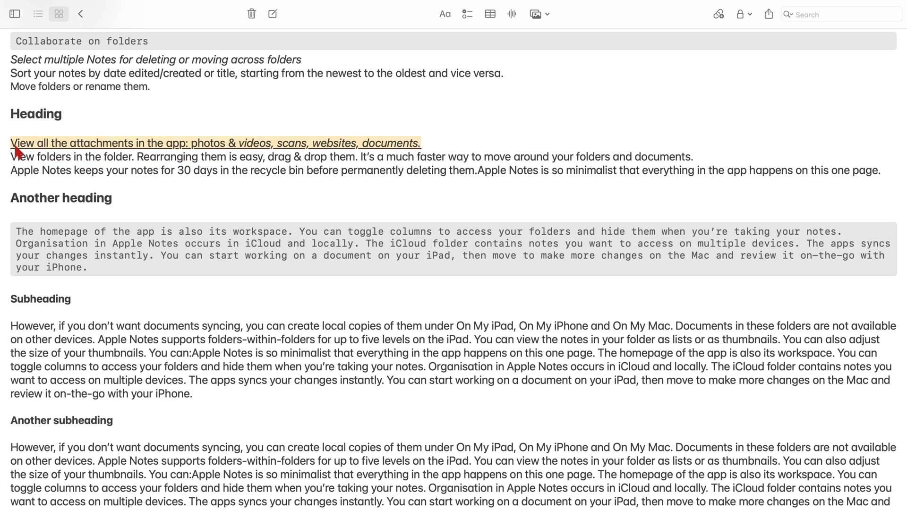
{"action": "left_click", "coordinate": [122, 157]}
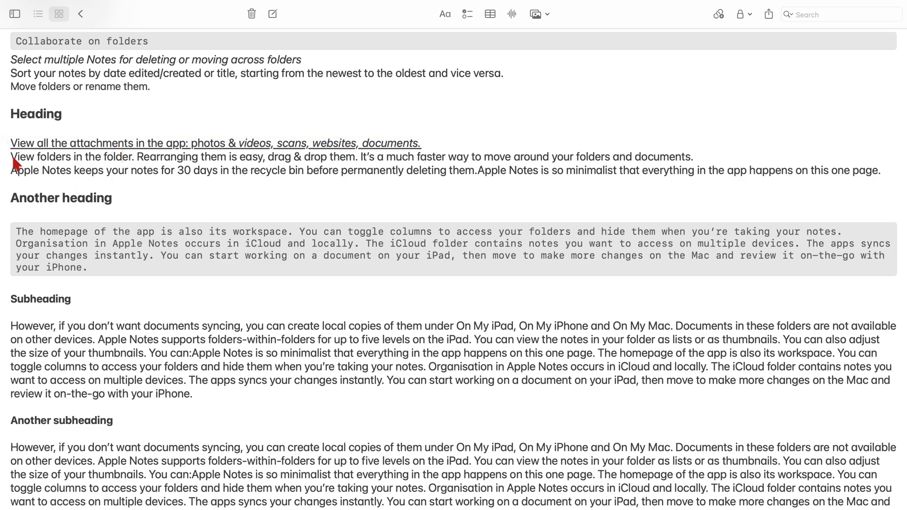
Strike through 'want documents syncing, you can' and 'Apple Notes is so minimalist that everything'
{"action": "scroll", "coordinate": [351, 282], "scroll_direction": "down", "scroll_amount": 4}
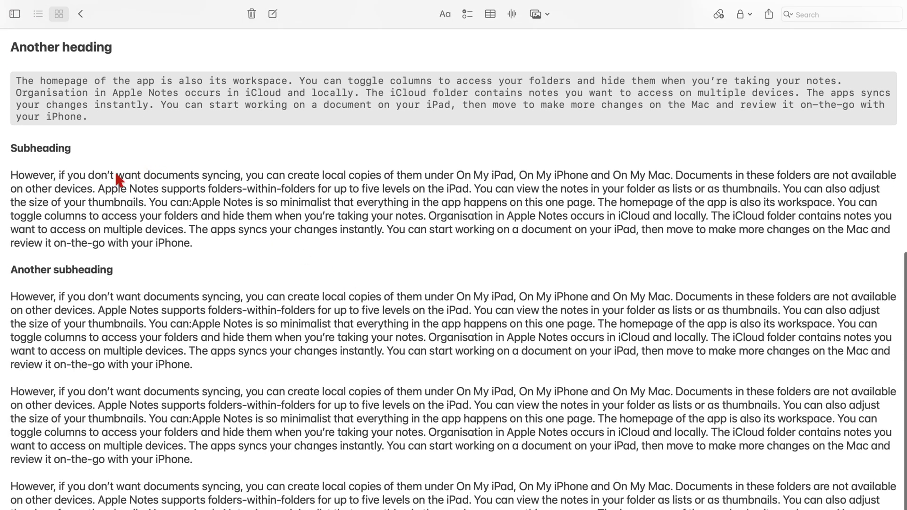
{"action": "left_click_drag", "start_coordinate": [116, 176], "coordinate": [280, 180]}
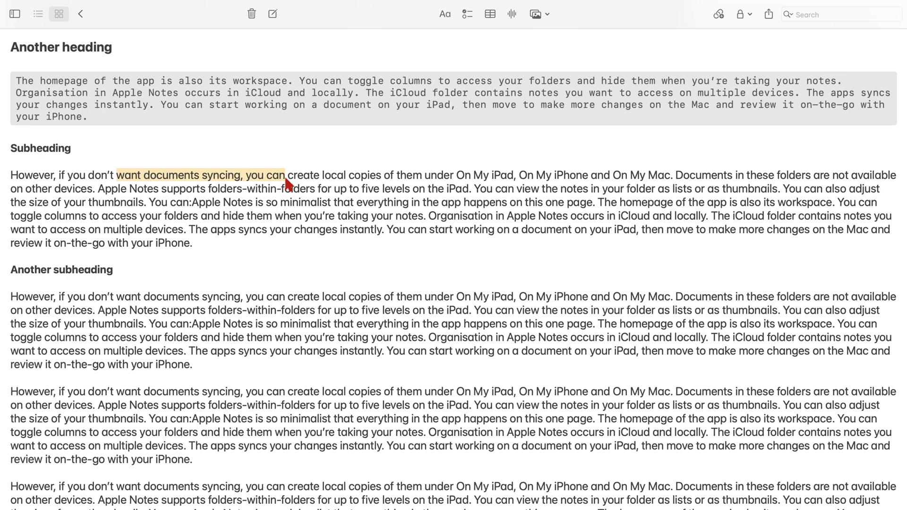
{"action": "left_click", "coordinate": [444, 13]}
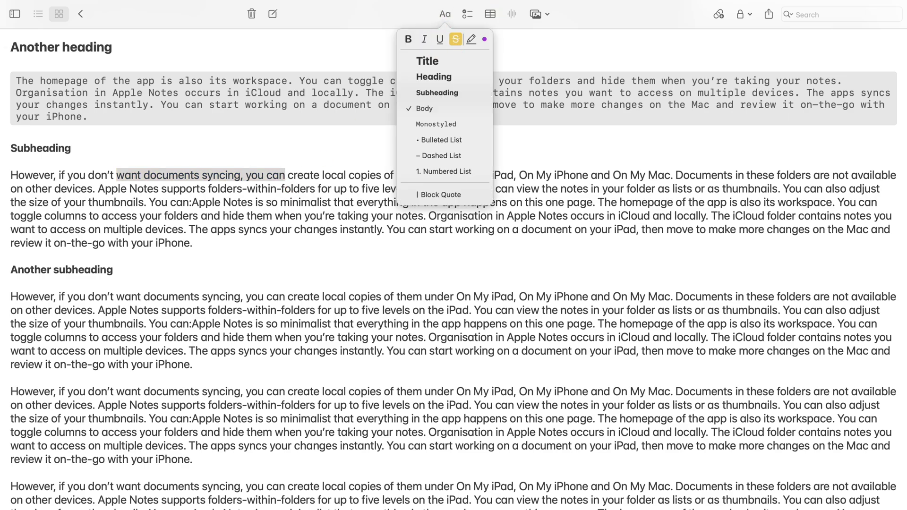
{"action": "left_click", "coordinate": [455, 40]}
{"action": "left_click", "coordinate": [291, 178]}
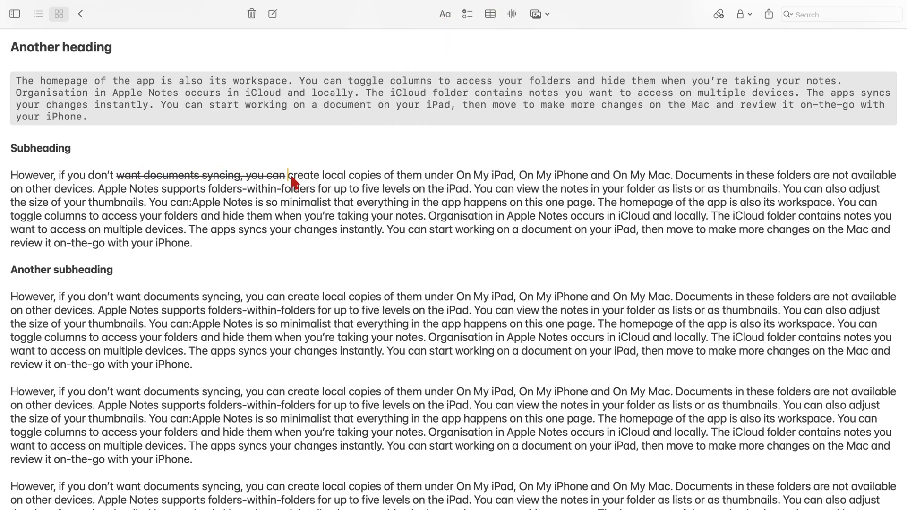
{"action": "left_click", "coordinate": [192, 204]}
{"action": "left_click_drag", "start_coordinate": [192, 205], "coordinate": [409, 207]}
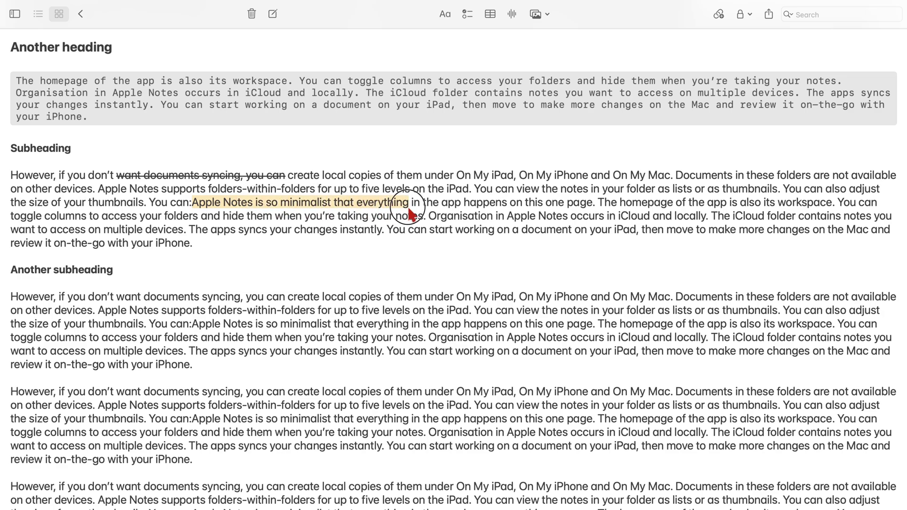
{"action": "left_click", "coordinate": [445, 13]}
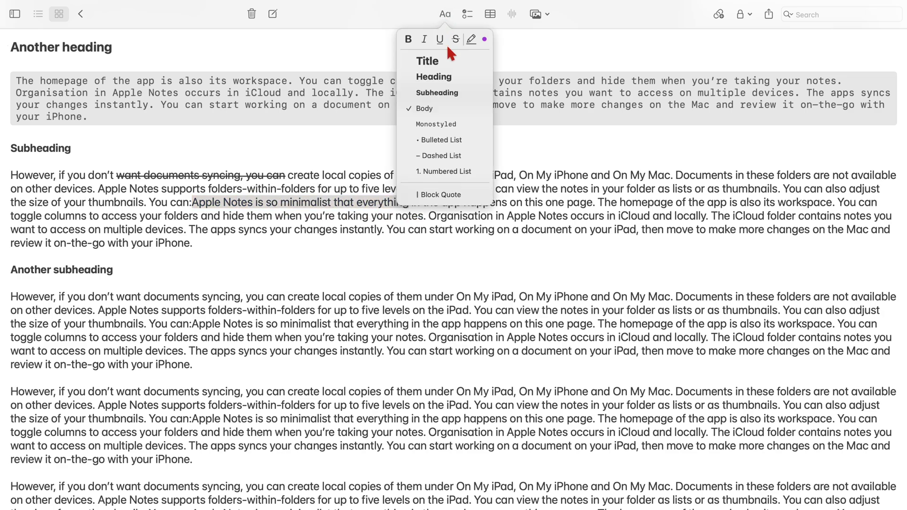
{"action": "left_click", "coordinate": [454, 40]}
{"action": "left_click", "coordinate": [213, 231]}
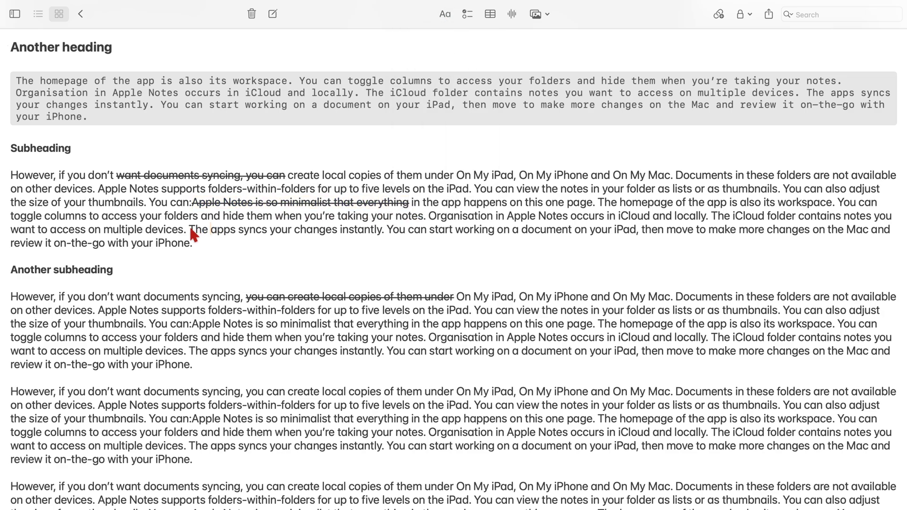
Colour the sentence 'The apps syncs your changes instantly.' red using the Colors palette
{"action": "left_click_drag", "start_coordinate": [190, 231], "coordinate": [385, 237]}
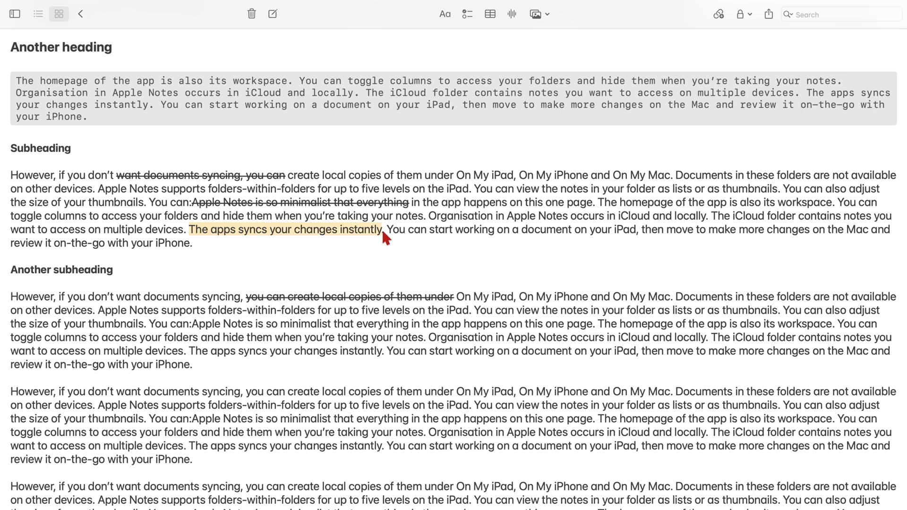
{"action": "mouse_move", "coordinate": [151, 10]}
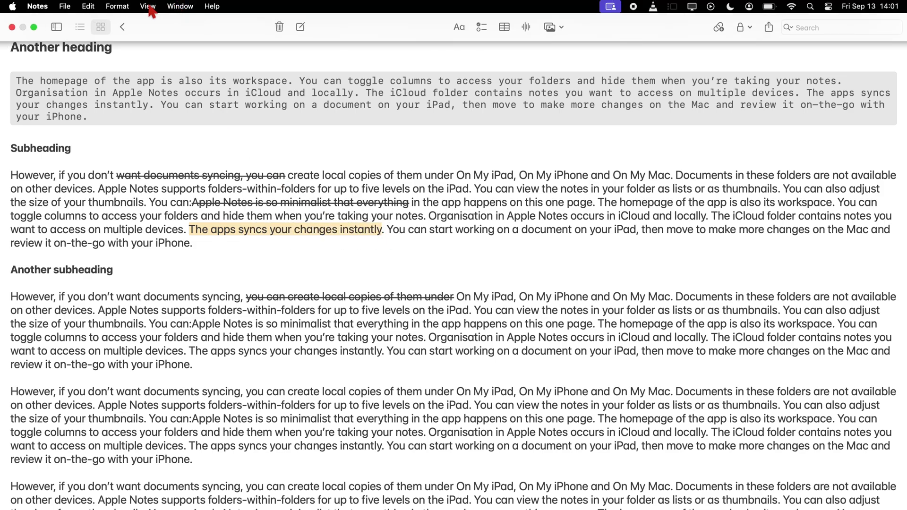
{"action": "left_click", "coordinate": [117, 6]}
{"action": "mouse_move", "coordinate": [137, 231]}
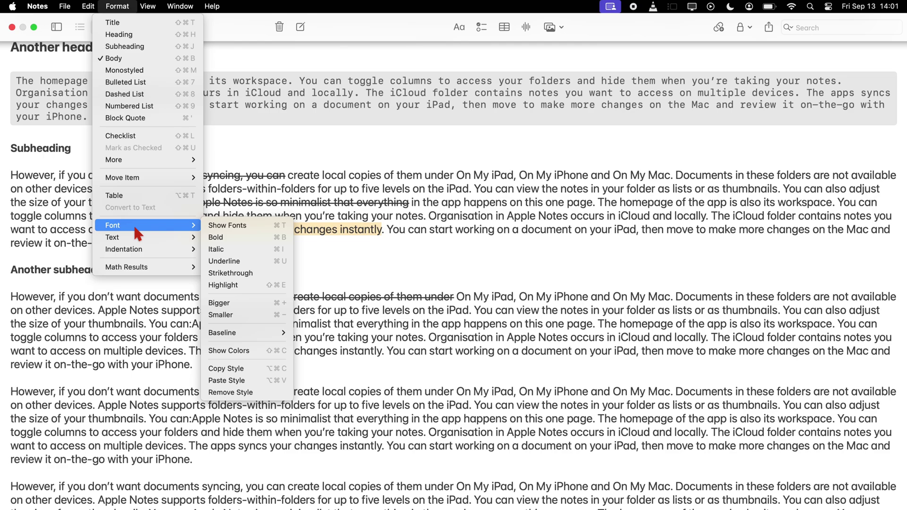
{"action": "left_click", "coordinate": [241, 351]}
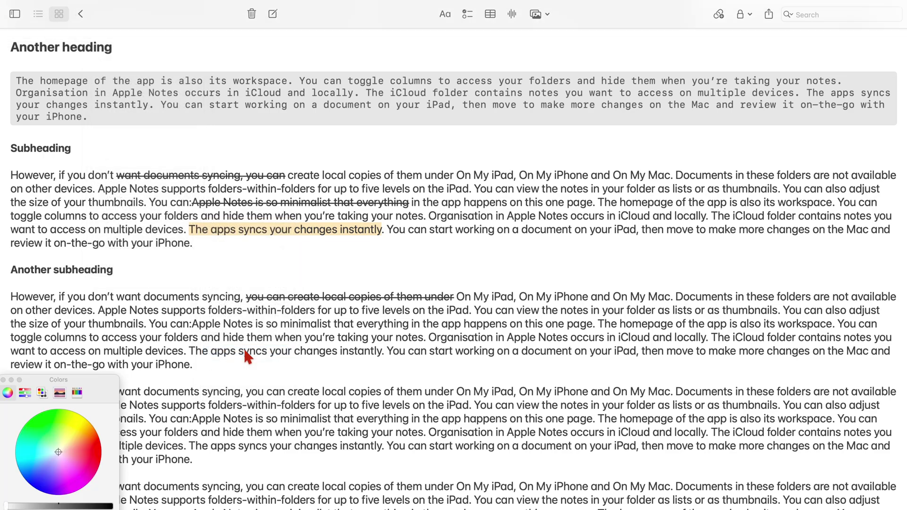
{"action": "left_click_drag", "start_coordinate": [95, 386], "coordinate": [142, 290]}
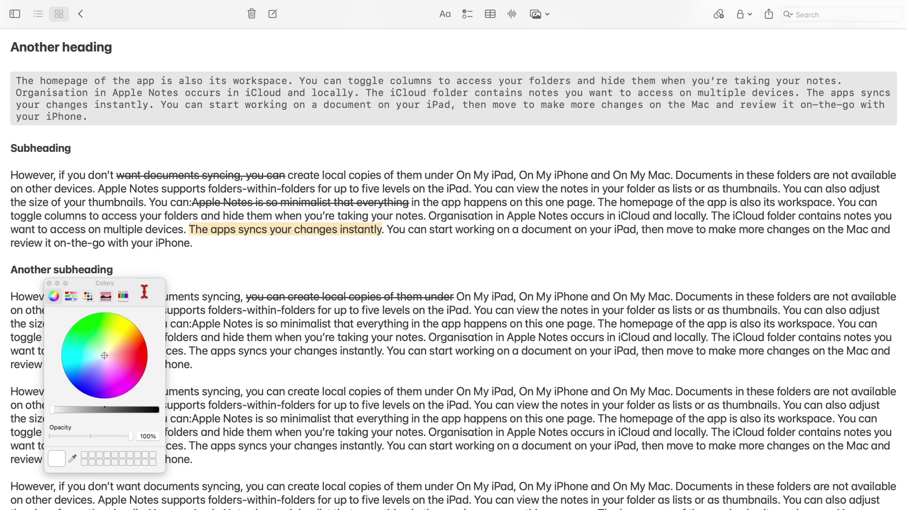
{"action": "left_click", "coordinate": [71, 297]}
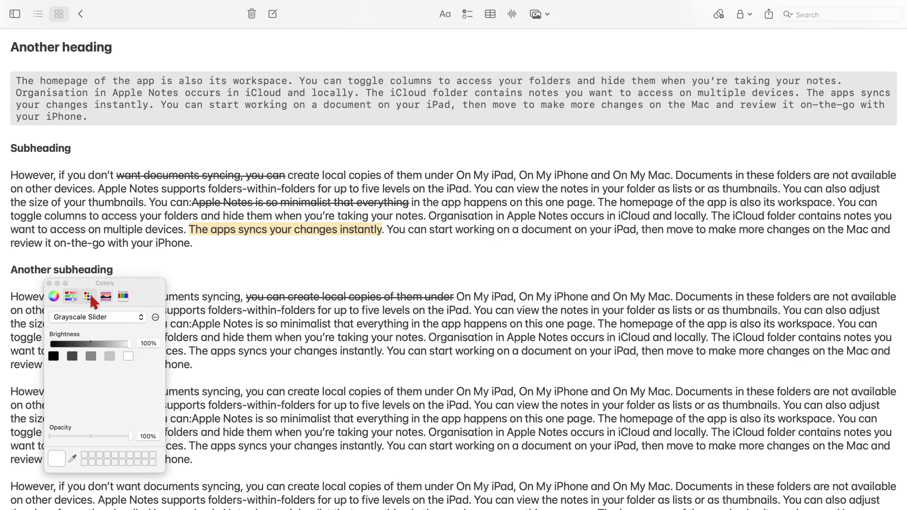
{"action": "left_click", "coordinate": [88, 297]}
{"action": "scroll", "coordinate": [85, 378], "scroll_direction": "up", "scroll_amount": 2}
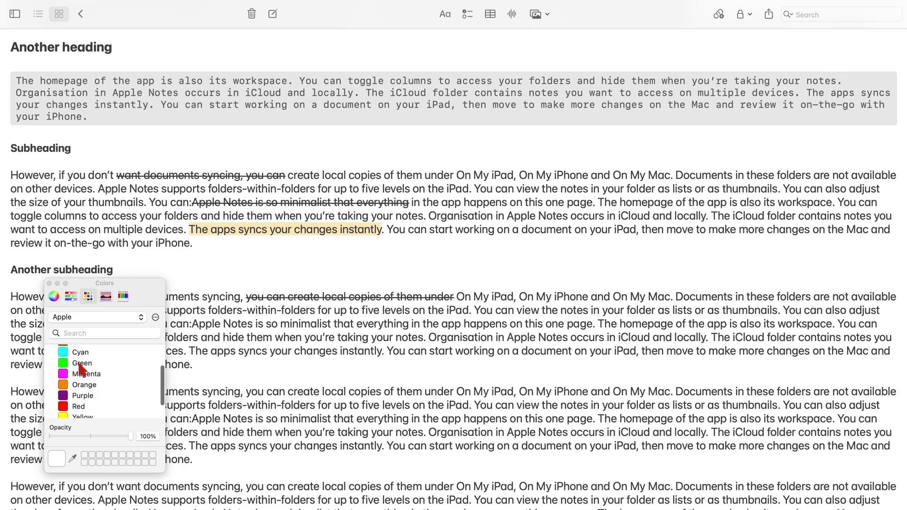
{"action": "left_click", "coordinate": [76, 410]}
{"action": "left_click", "coordinate": [303, 248]}
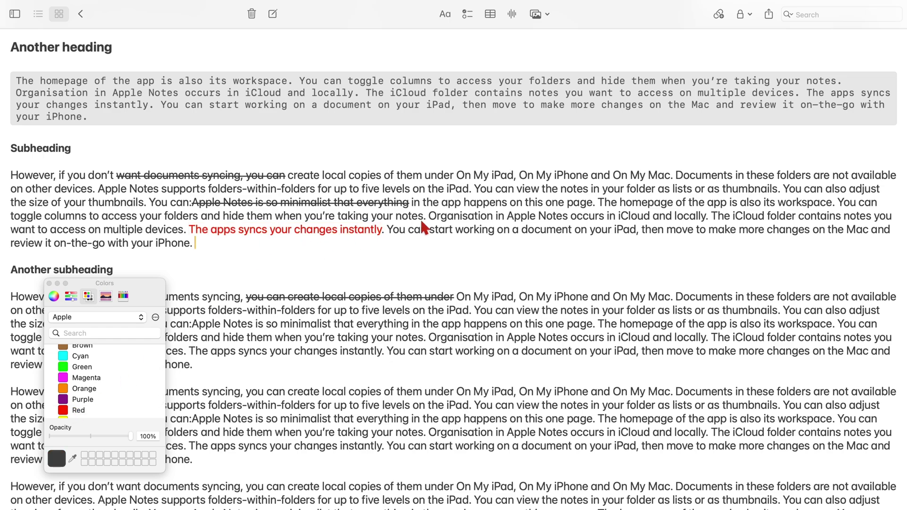
Make the phrase 'working on a document on your iPad' red too
{"action": "left_click_drag", "start_coordinate": [456, 230], "coordinate": [639, 230]}
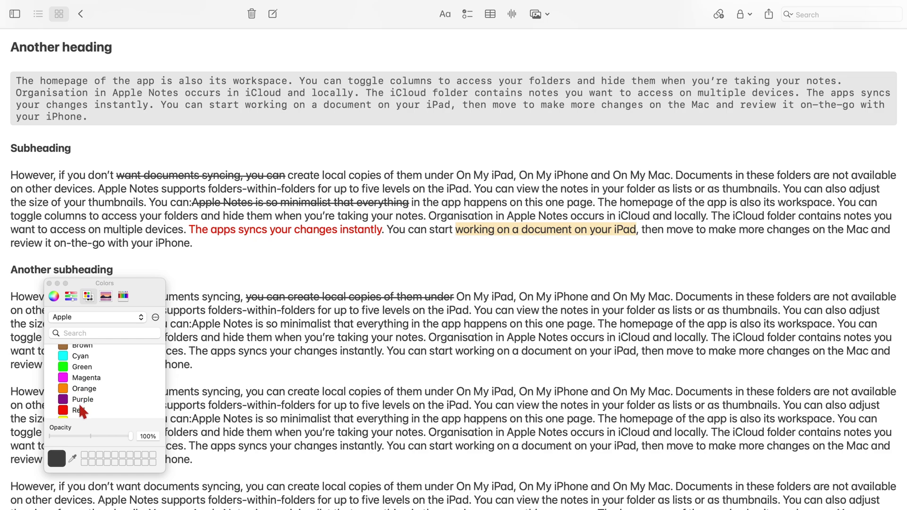
{"action": "left_click", "coordinate": [94, 409]}
{"action": "left_click", "coordinate": [430, 230]}
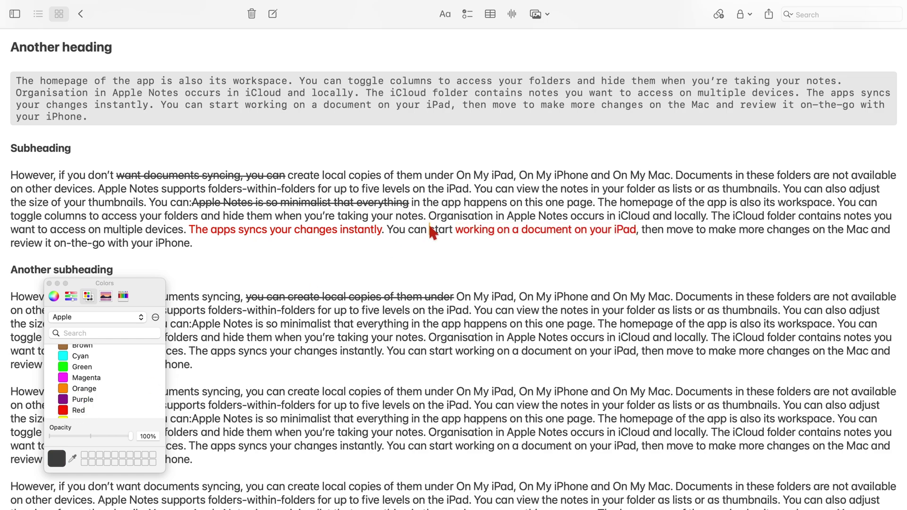
Colour the entire second paragraph under Another subheading red, then close the Colors panel
{"action": "left_click", "coordinate": [56, 284]}
{"action": "scroll", "coordinate": [178, 320], "scroll_direction": "down", "scroll_amount": 3}
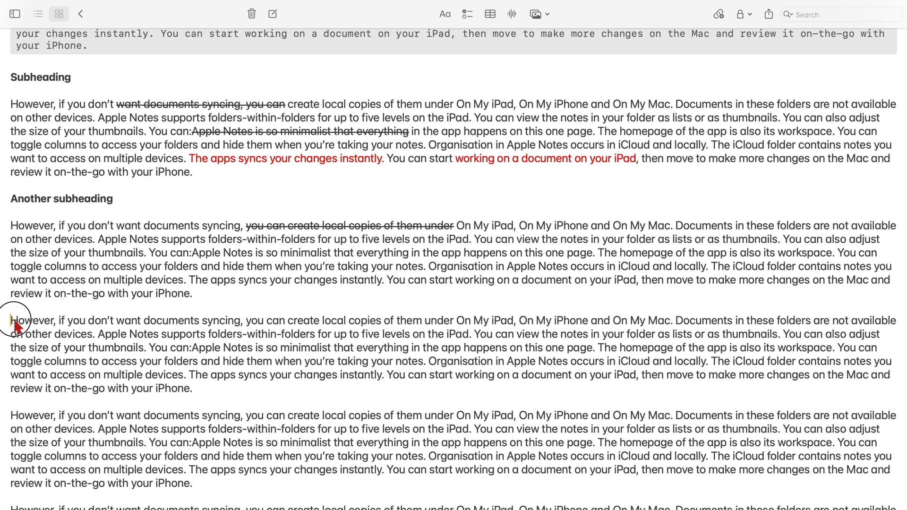
{"action": "left_click_drag", "start_coordinate": [13, 321], "coordinate": [195, 386]}
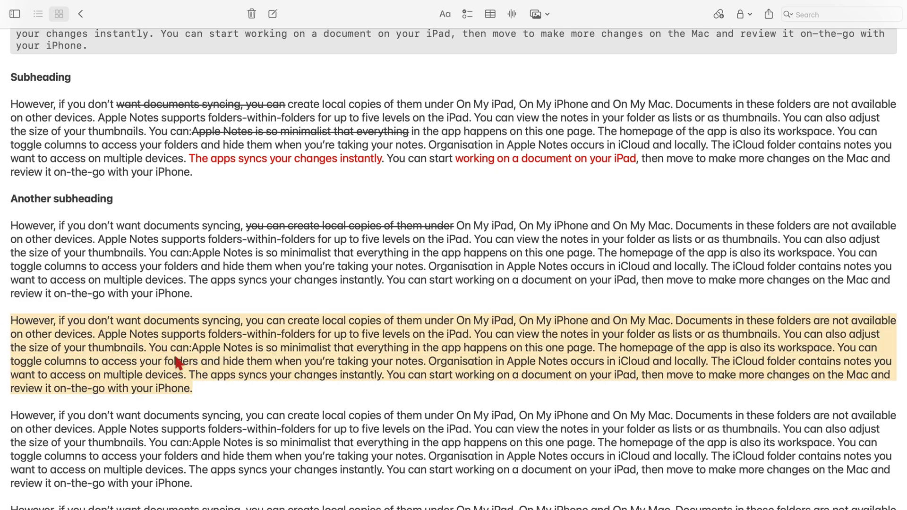
{"action": "key", "text": "super+shift+c"}
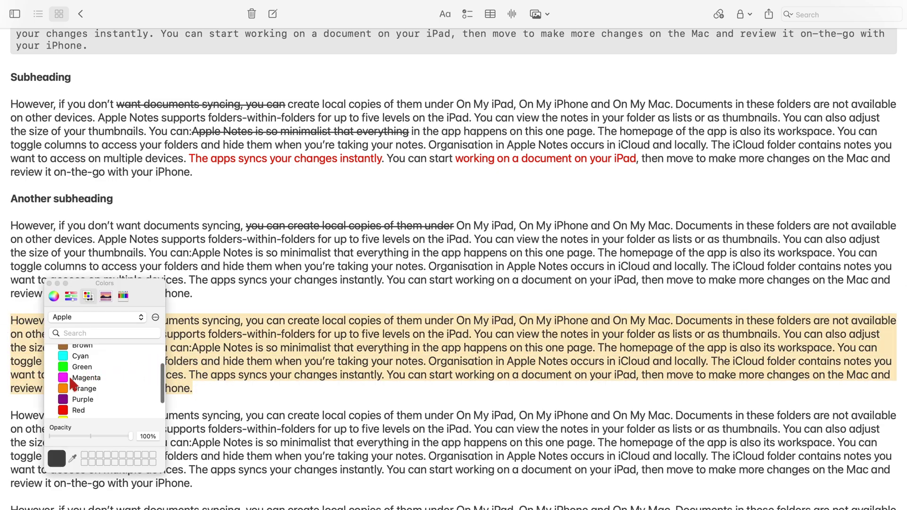
{"action": "scroll", "coordinate": [72, 395], "scroll_direction": "down", "scroll_amount": 2}
{"action": "left_click", "coordinate": [72, 388]}
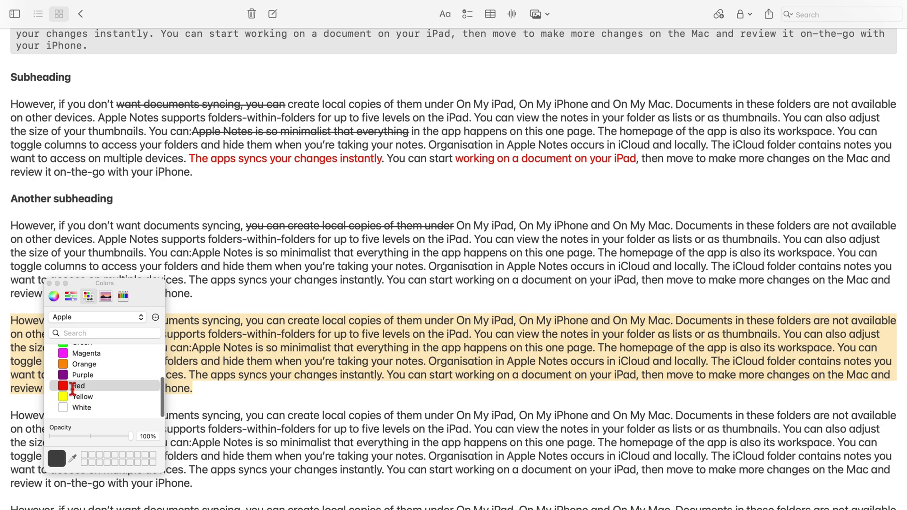
{"action": "left_click", "coordinate": [218, 403]}
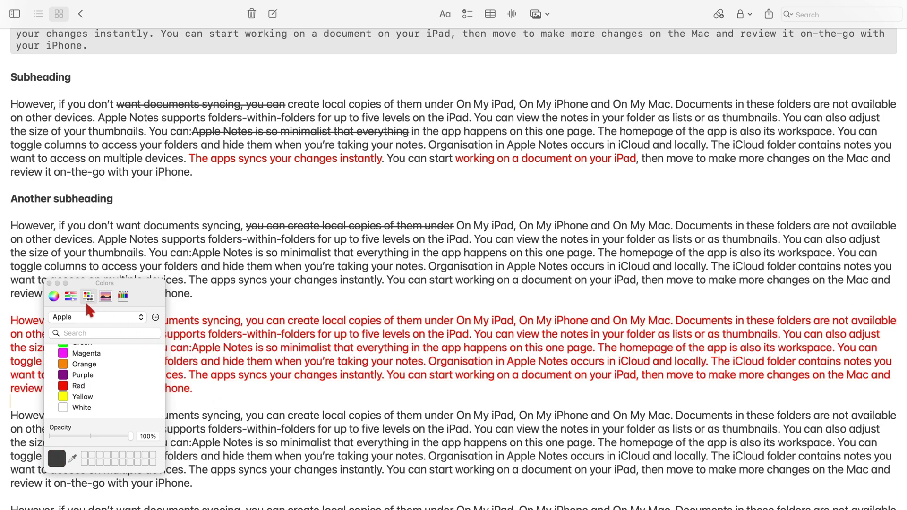
{"action": "left_click", "coordinate": [49, 283]}
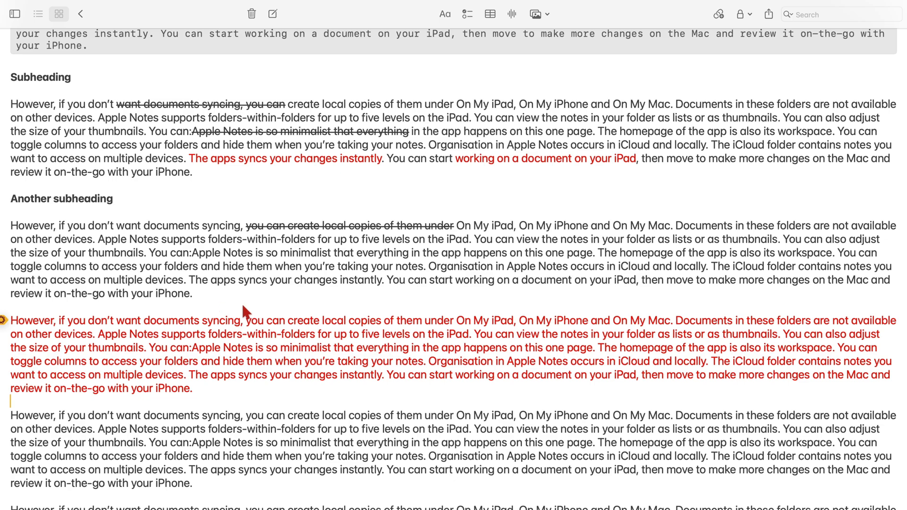
Set the HEADING line in the Herculanum font at size 24
{"action": "scroll", "coordinate": [189, 236], "scroll_direction": "up", "scroll_amount": 15}
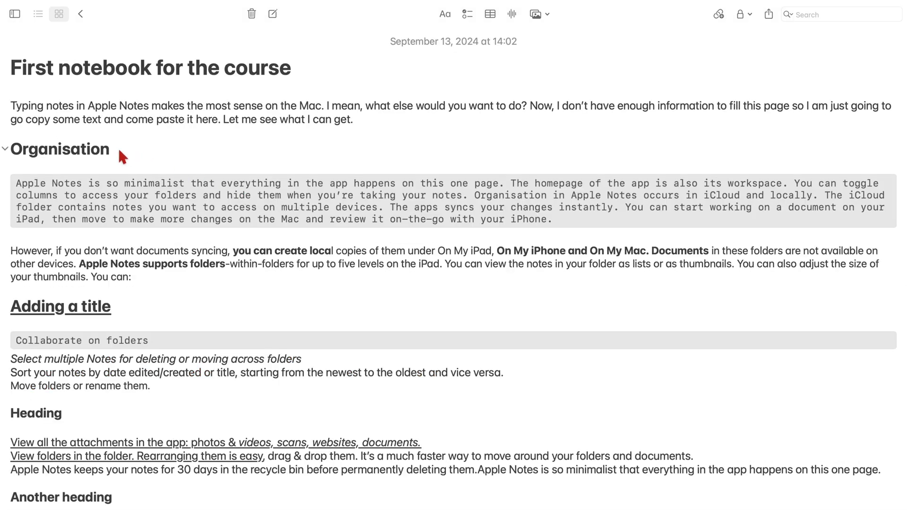
{"action": "left_click_drag", "start_coordinate": [119, 151], "coordinate": [12, 153]}
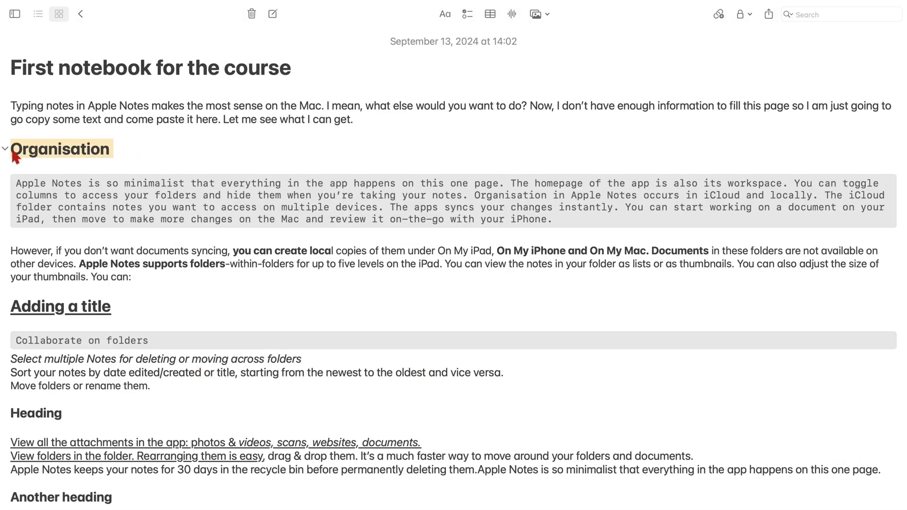
{"action": "left_click", "coordinate": [127, 7]}
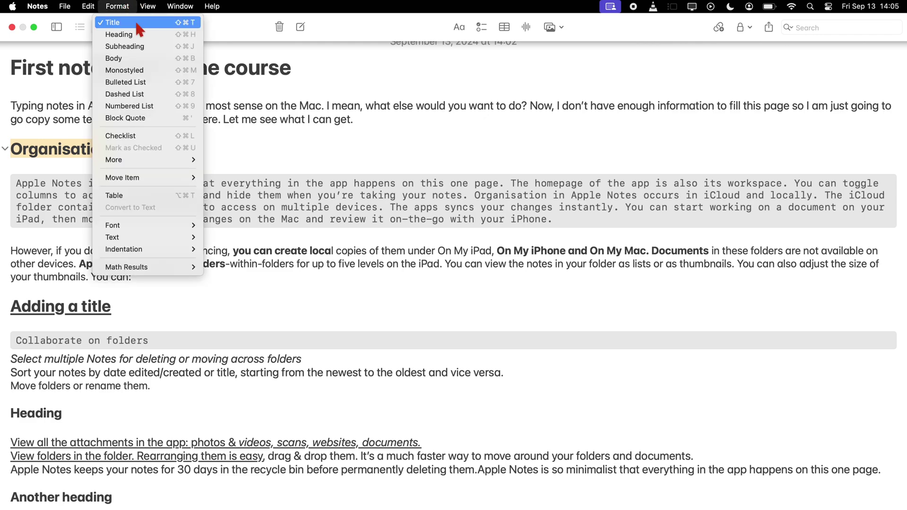
{"action": "mouse_move", "coordinate": [175, 226]}
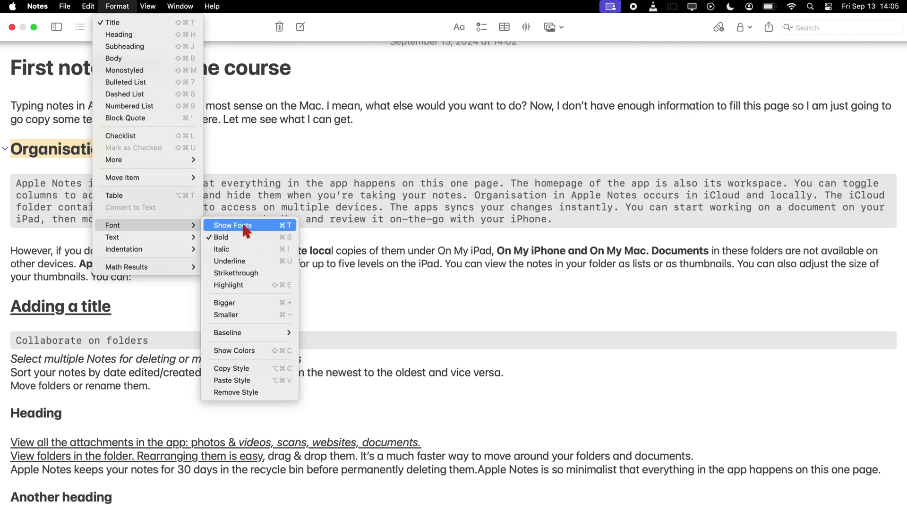
{"action": "left_click", "coordinate": [244, 228]}
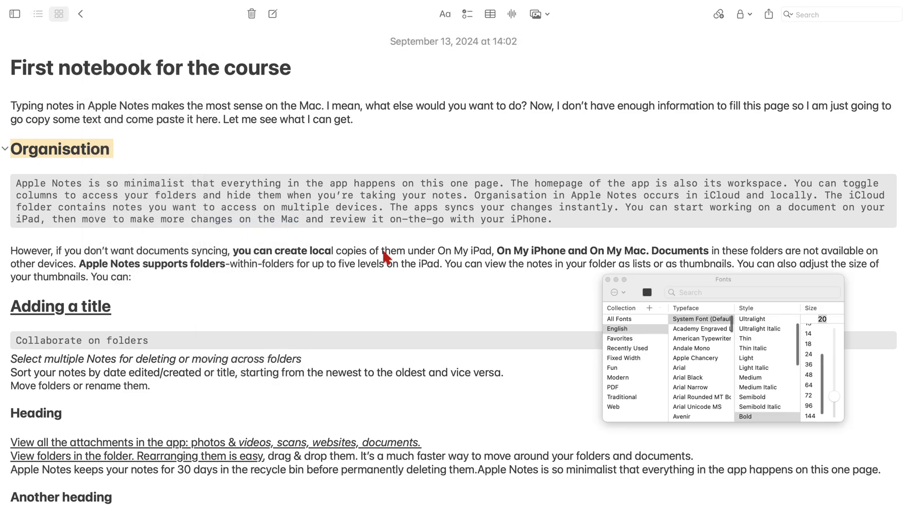
{"action": "left_click", "coordinate": [693, 349]}
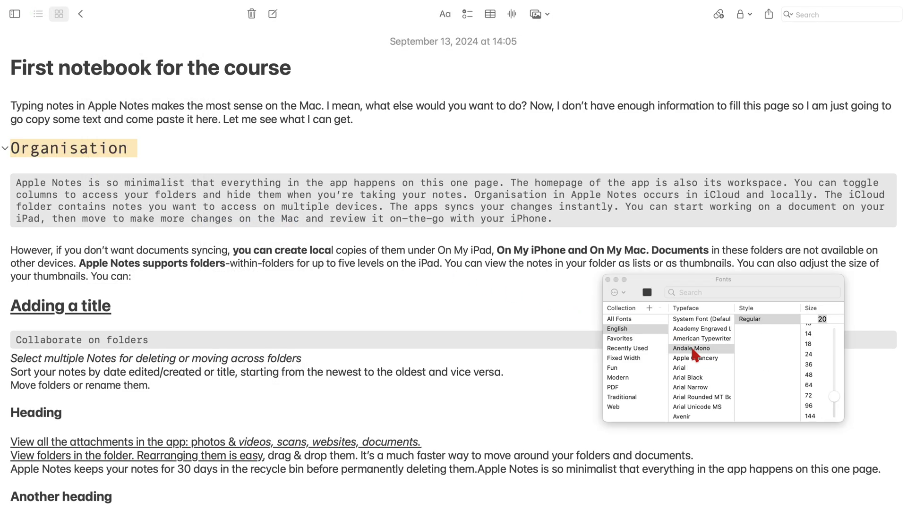
{"action": "left_click", "coordinate": [694, 358]}
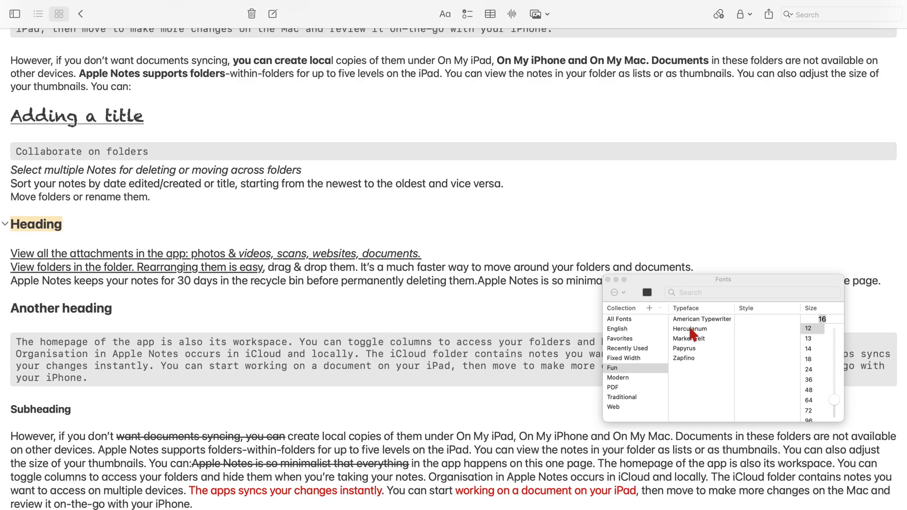
{"action": "left_click", "coordinate": [691, 330]}
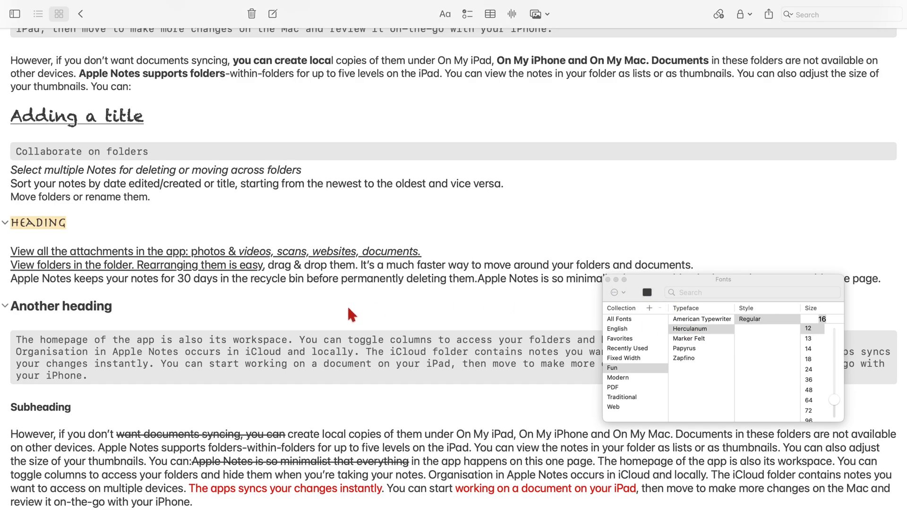
{"action": "left_click", "coordinate": [809, 350]}
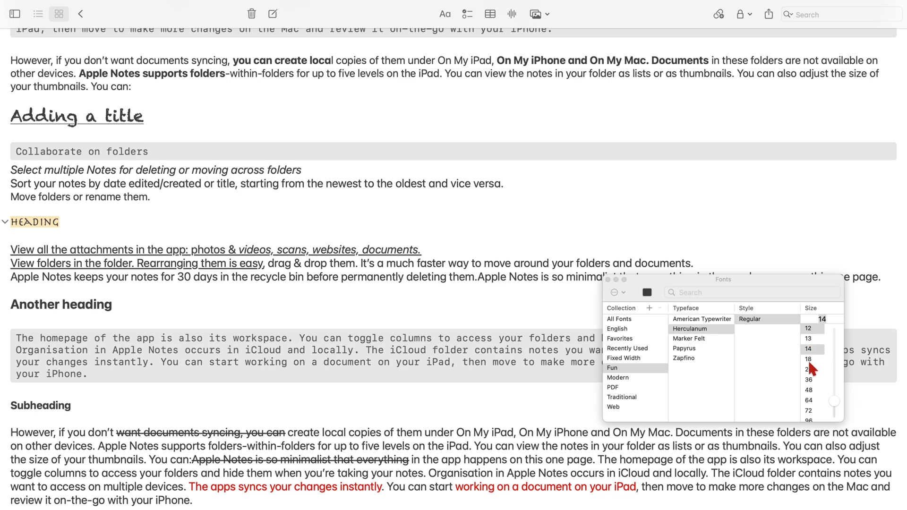
{"action": "left_click", "coordinate": [809, 370]}
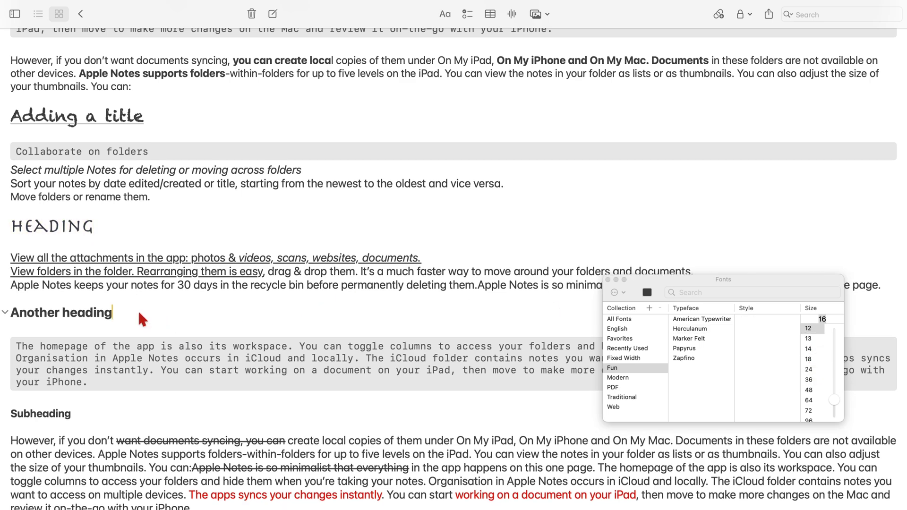
Restyle 'Another heading' in Papyrus at size 36
{"action": "left_click_drag", "start_coordinate": [137, 318], "coordinate": [12, 320]}
{"action": "left_click", "coordinate": [688, 349]}
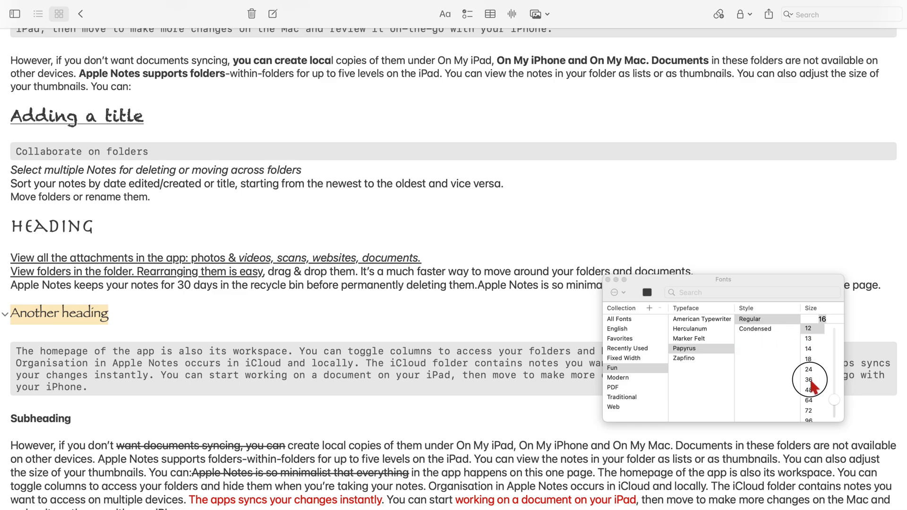
{"action": "left_click", "coordinate": [809, 380]}
Try Marker Felt styles and sizes 18 and 24 on the paragraph, returning to size 14
{"action": "scroll", "coordinate": [16, 277], "scroll_direction": "down", "scroll_amount": 10}
{"action": "triple_click", "coordinate": [16, 276]}
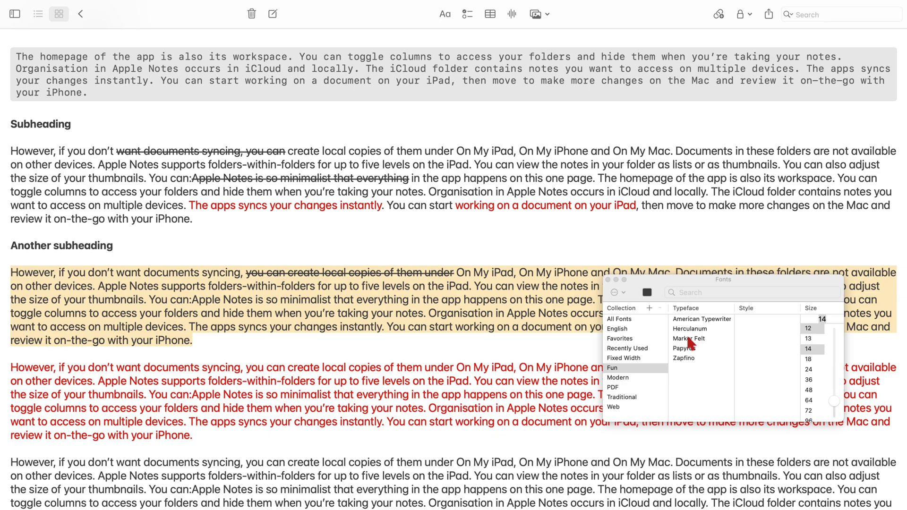
{"action": "left_click", "coordinate": [707, 338]}
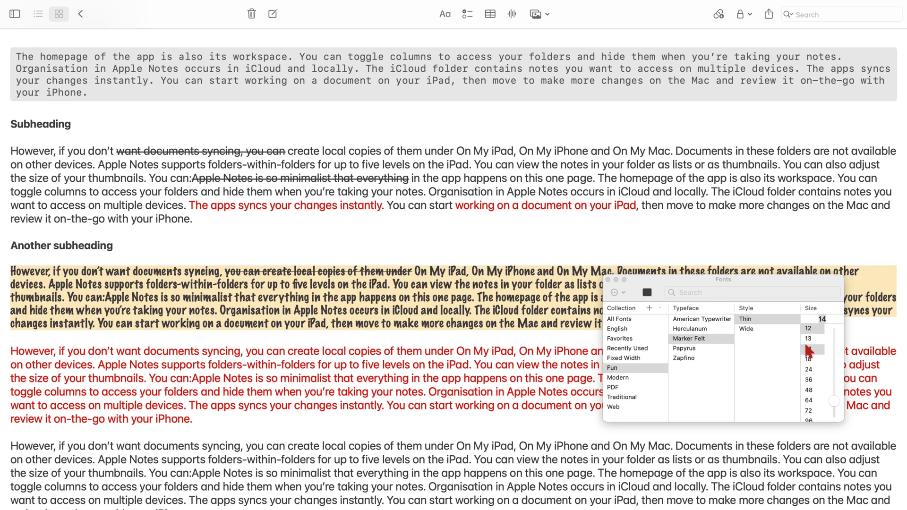
{"action": "left_click", "coordinate": [755, 330]}
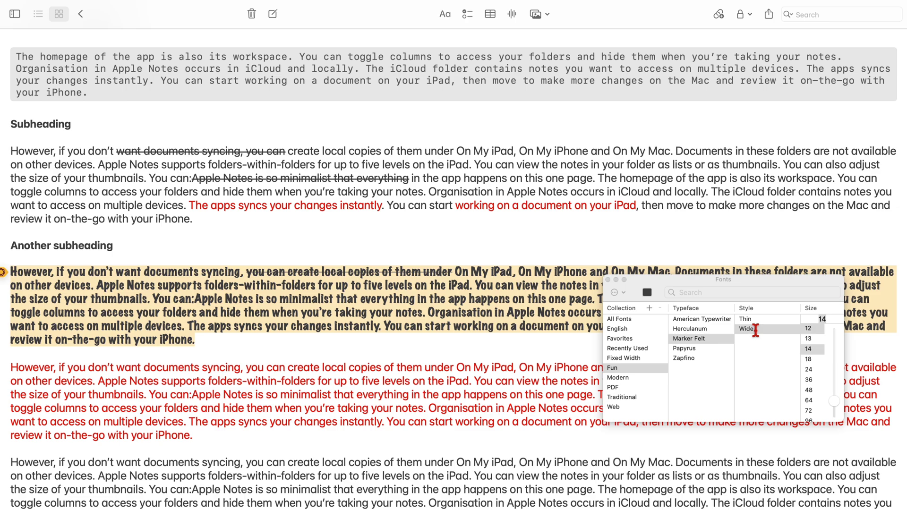
{"action": "left_click", "coordinate": [752, 320]}
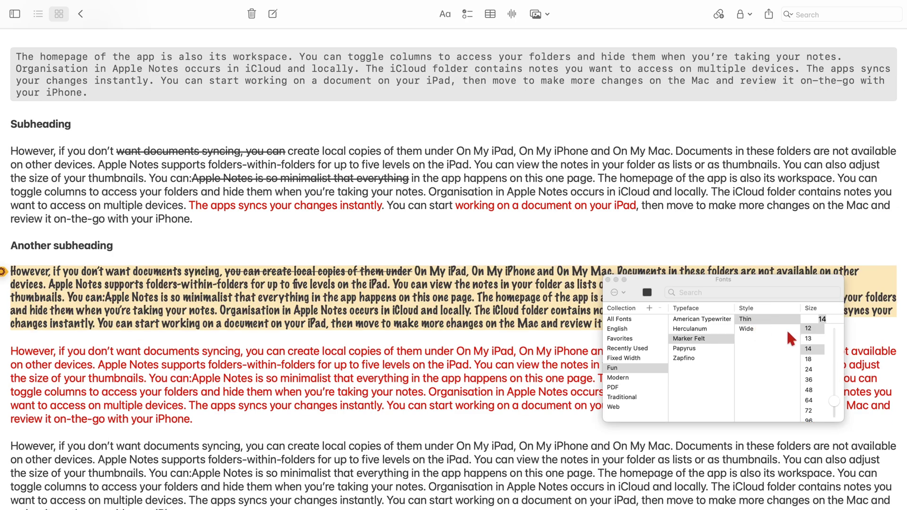
{"action": "left_click", "coordinate": [809, 361]}
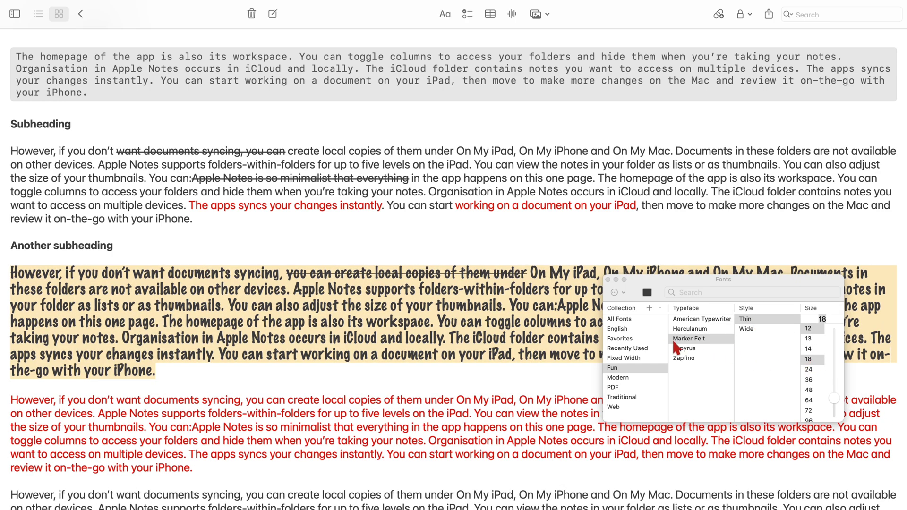
{"action": "left_click", "coordinate": [809, 370]}
{"action": "left_click", "coordinate": [808, 360]}
{"action": "left_click", "coordinate": [808, 349]}
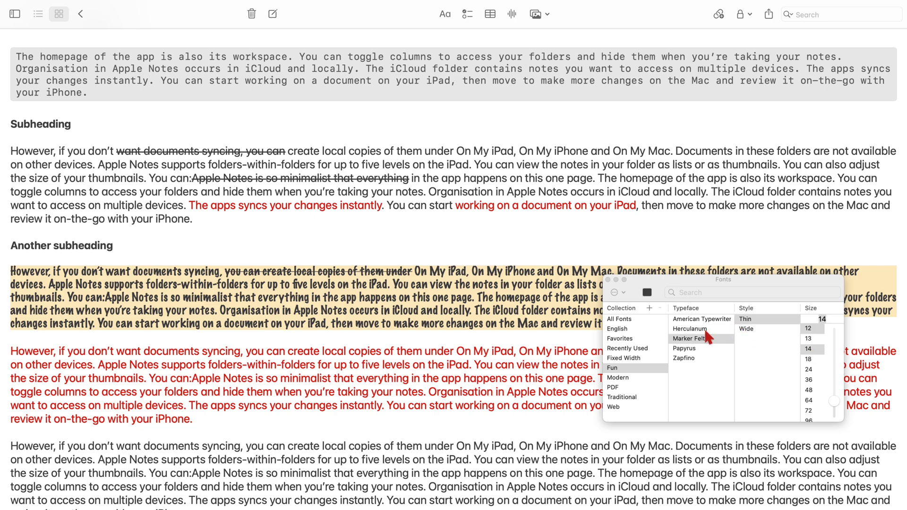
Set the paragraph in Cochin from the Traditional collection and close the Fonts panel
{"action": "left_click", "coordinate": [697, 331]}
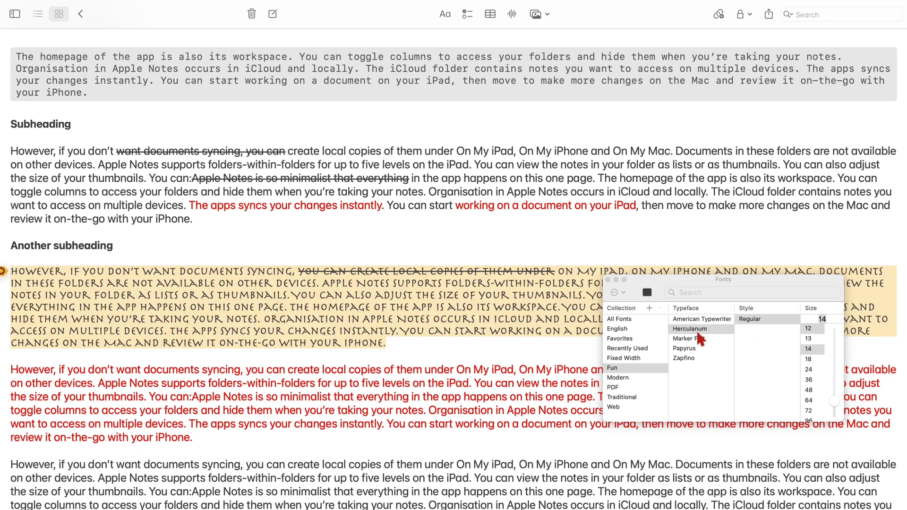
{"action": "left_click", "coordinate": [622, 398]}
{"action": "left_click", "coordinate": [683, 339]}
{"action": "left_click", "coordinate": [440, 337]}
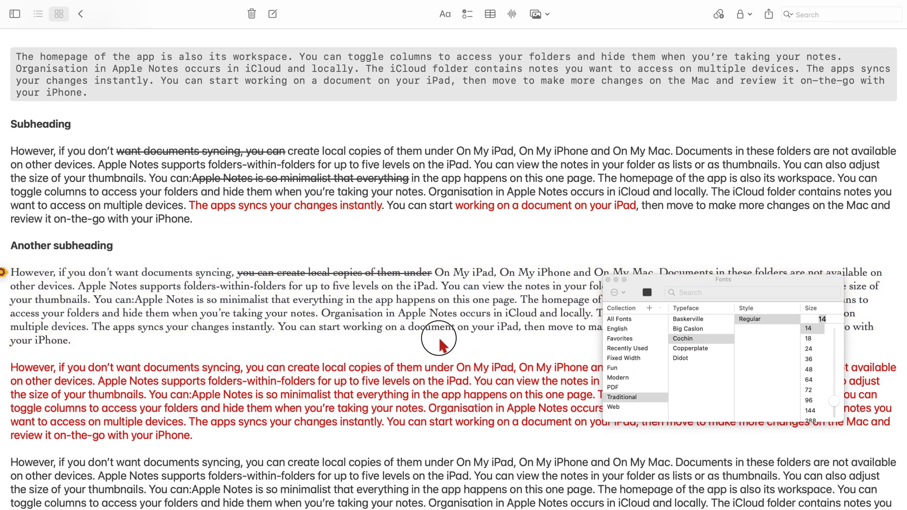
{"action": "left_click", "coordinate": [608, 281]}
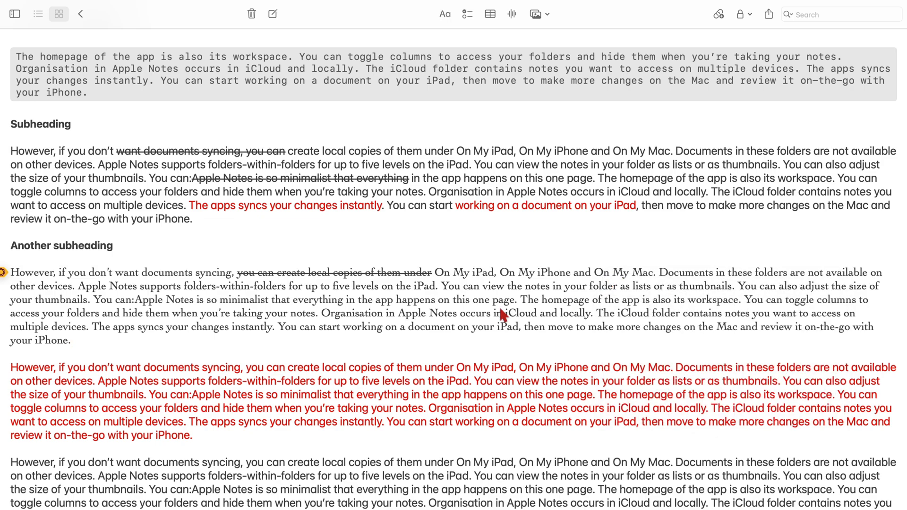
{"action": "scroll", "coordinate": [502, 314], "scroll_direction": "down", "scroll_amount": 2}
{"action": "scroll", "coordinate": [502, 314], "scroll_direction": "up", "scroll_amount": 5}
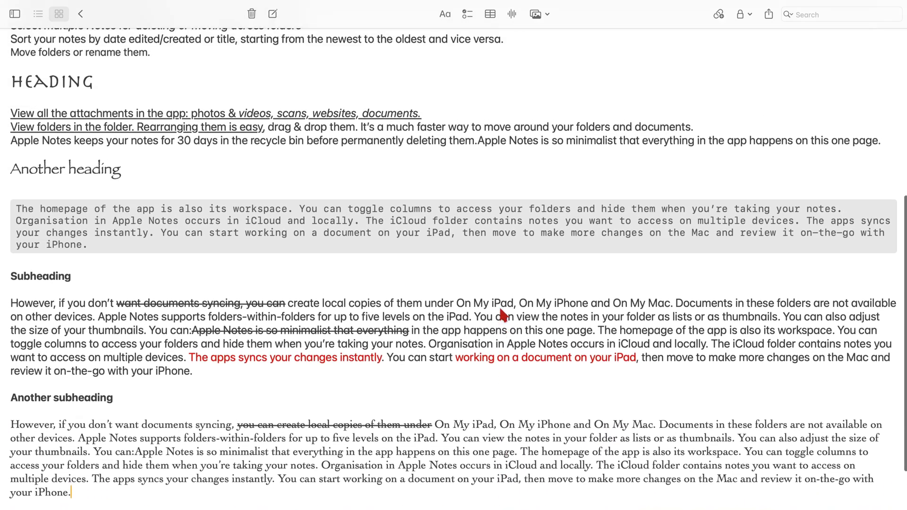
{"action": "scroll", "coordinate": [501, 314], "scroll_direction": "up", "scroll_amount": 10}
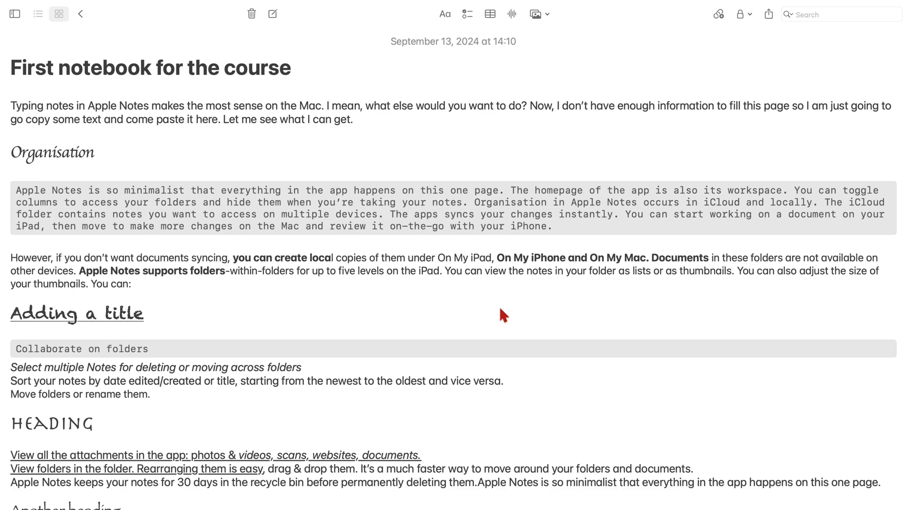
Highlight the opening paragraph from 'I mean' to its end, then select the three 'Select multiple Notes' lines
{"action": "left_click_drag", "start_coordinate": [352, 119], "coordinate": [328, 107]}
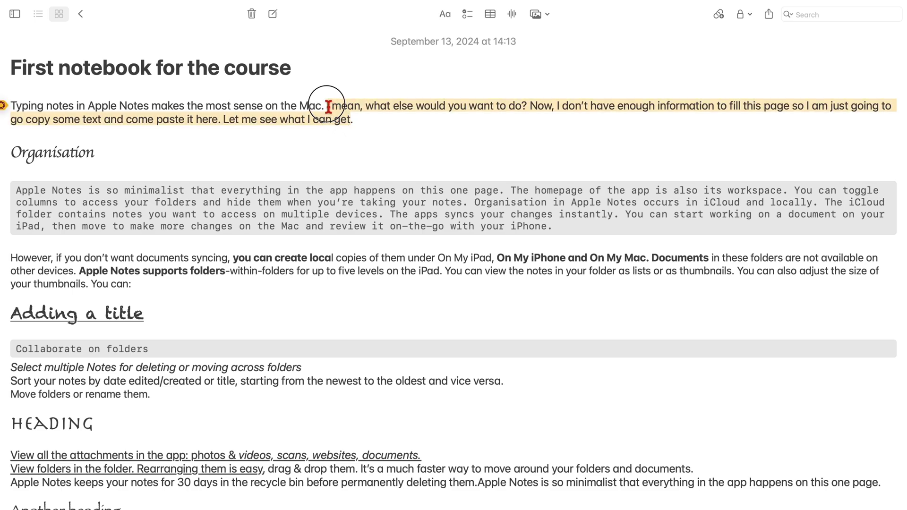
{"action": "left_click", "coordinate": [446, 13]}
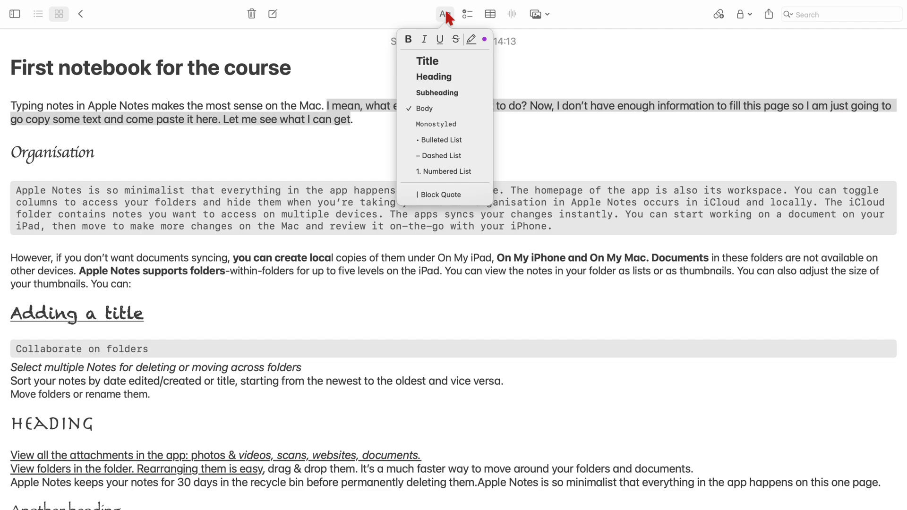
{"action": "left_click", "coordinate": [472, 38]}
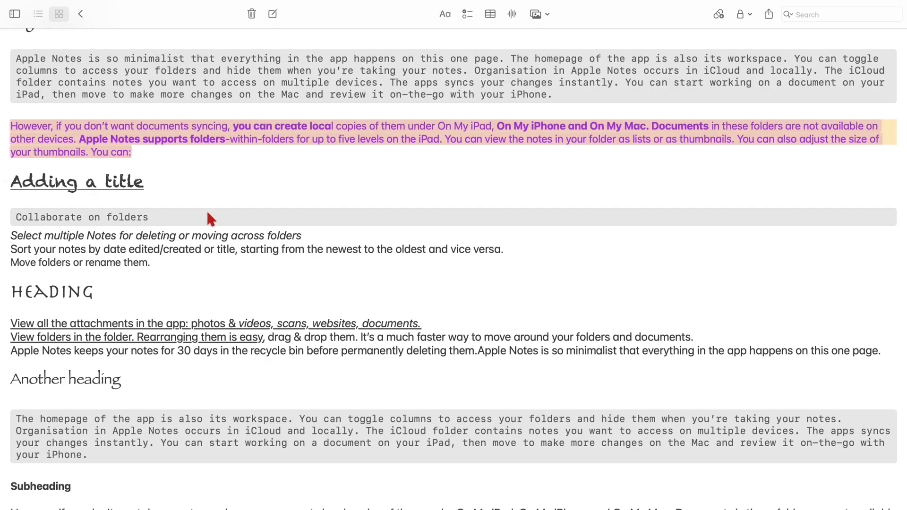
{"action": "scroll", "coordinate": [210, 216], "scroll_direction": "down", "scroll_amount": 2}
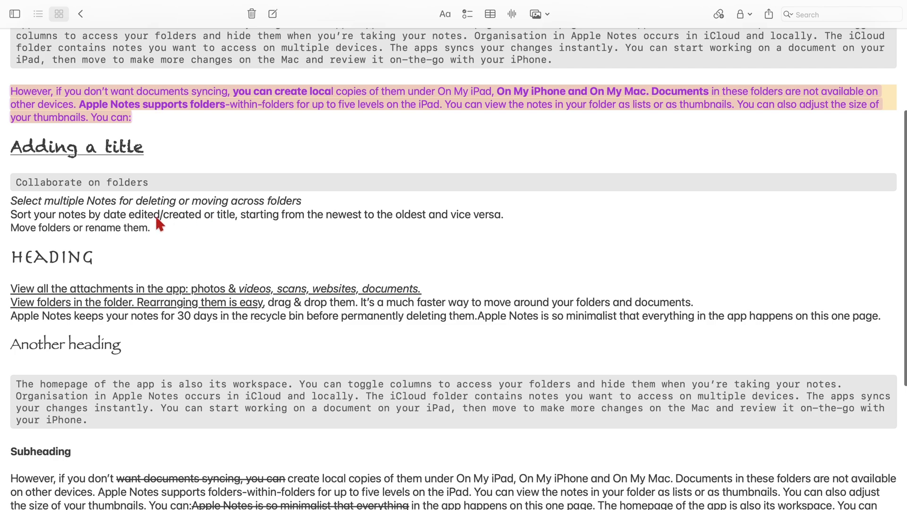
{"action": "left_click", "coordinate": [152, 228]}
{"action": "left_click_drag", "start_coordinate": [152, 227], "coordinate": [14, 199]}
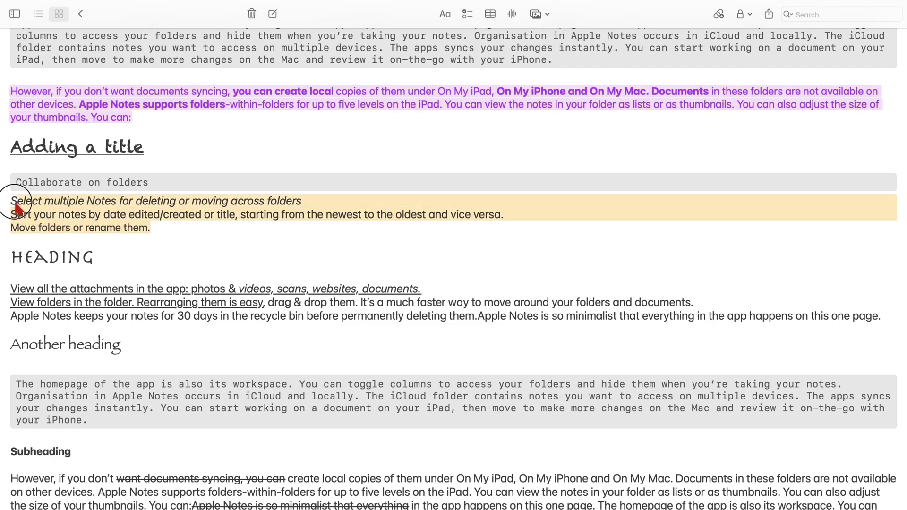
Apply a blue highlight to the selected text under Subheading
{"action": "left_click", "coordinate": [446, 14]}
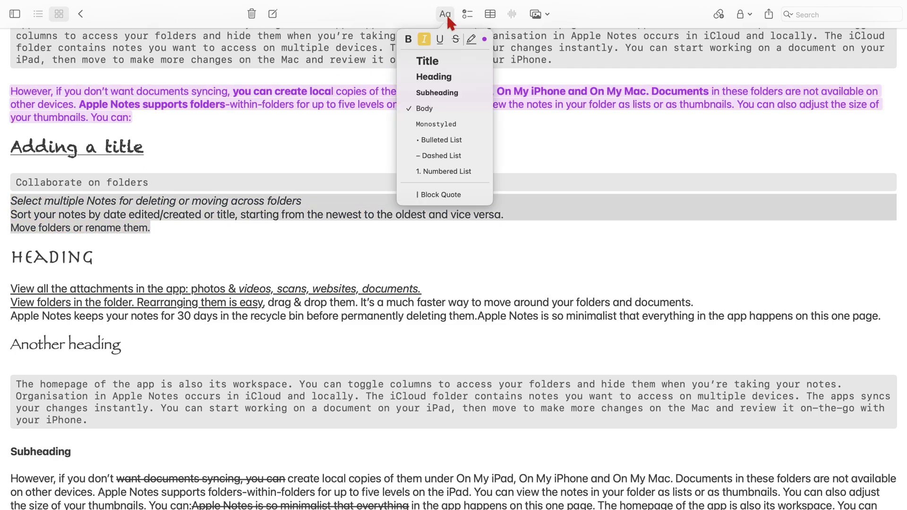
{"action": "left_click", "coordinate": [484, 39]}
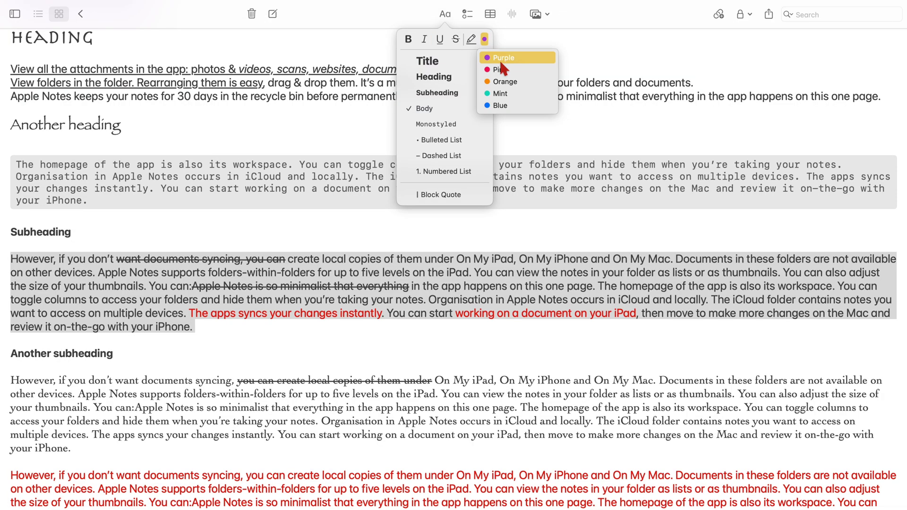
{"action": "left_click", "coordinate": [497, 104]}
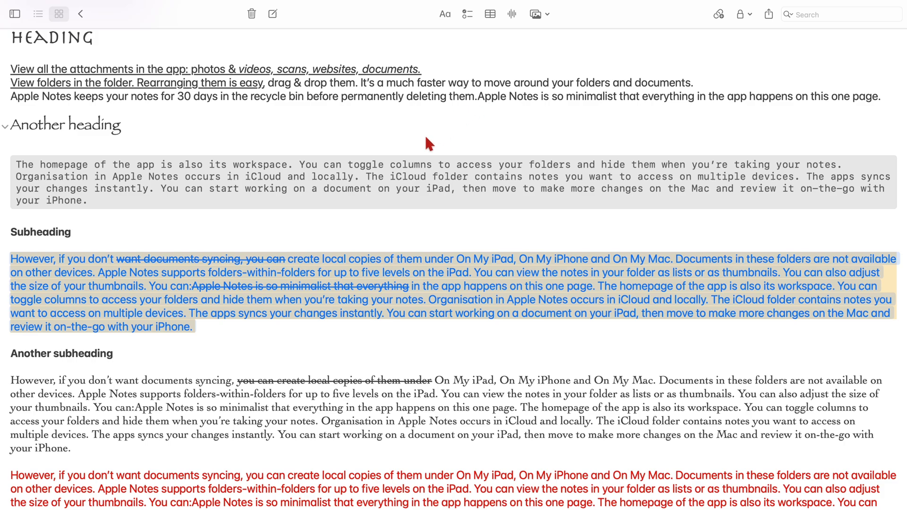